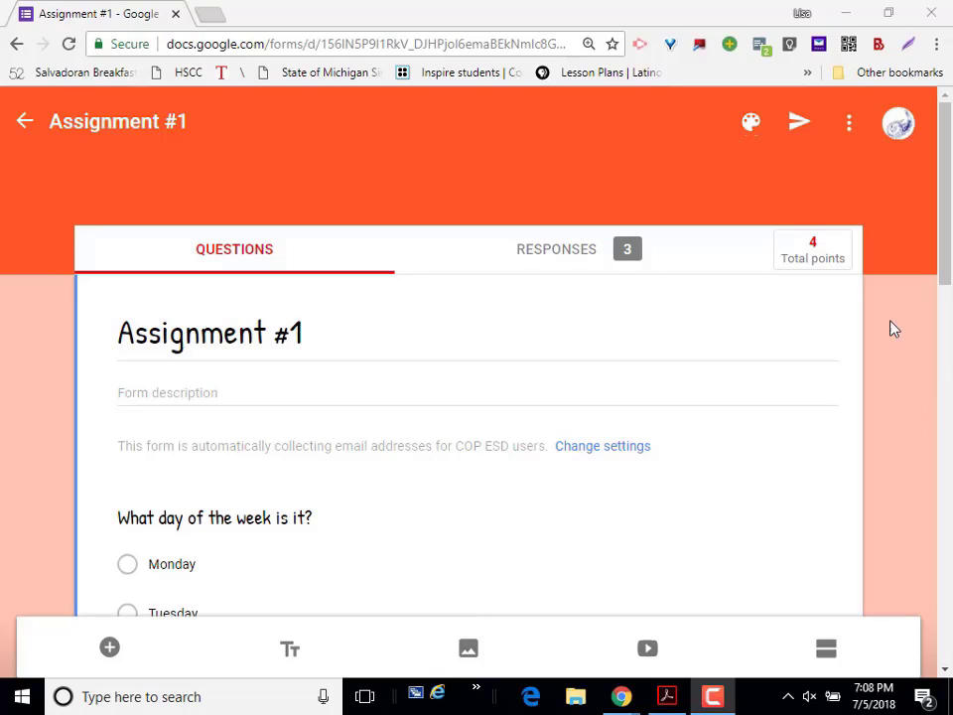
# Open the preview of the Assignment #1 form and look over its first questions
pyautogui.click(849, 123)
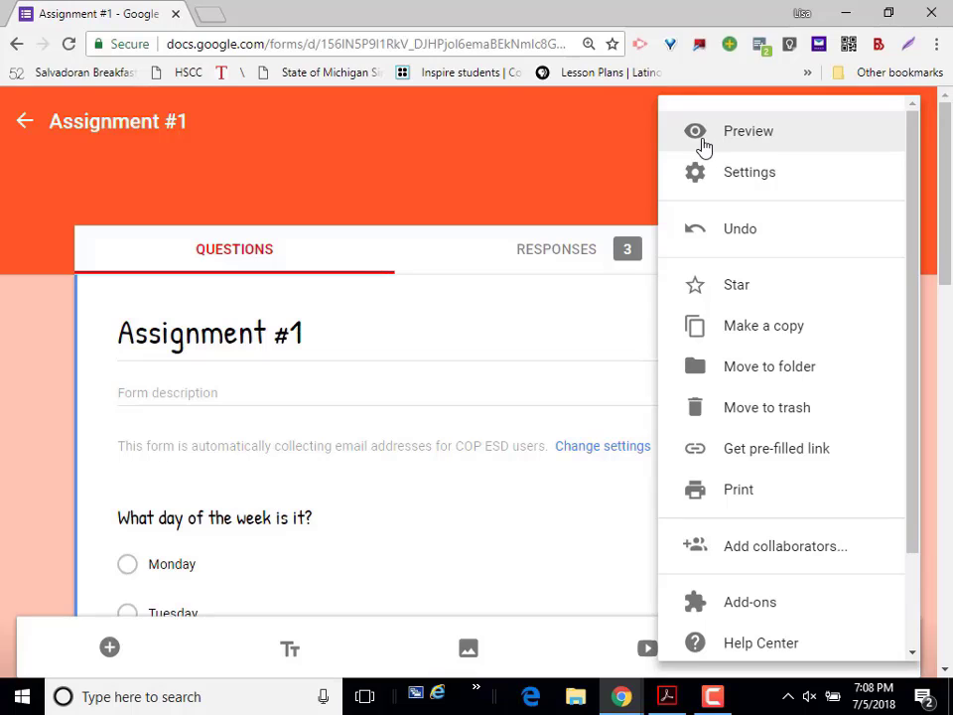
pyautogui.click(752, 144)
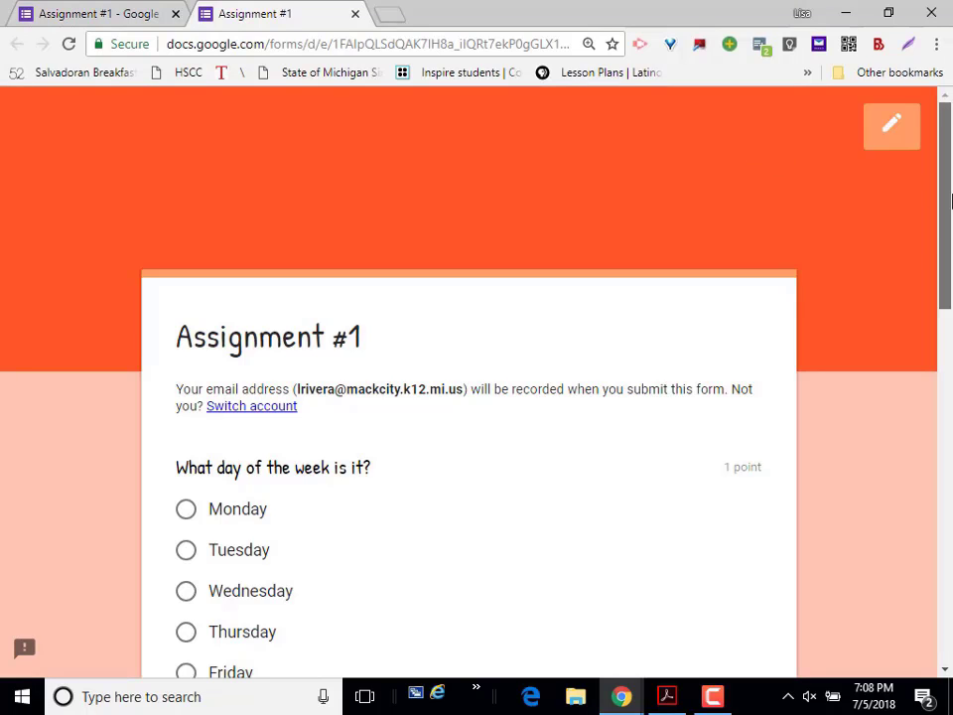
pyautogui.moveTo(948, 208); pyautogui.dragTo(948, 286)
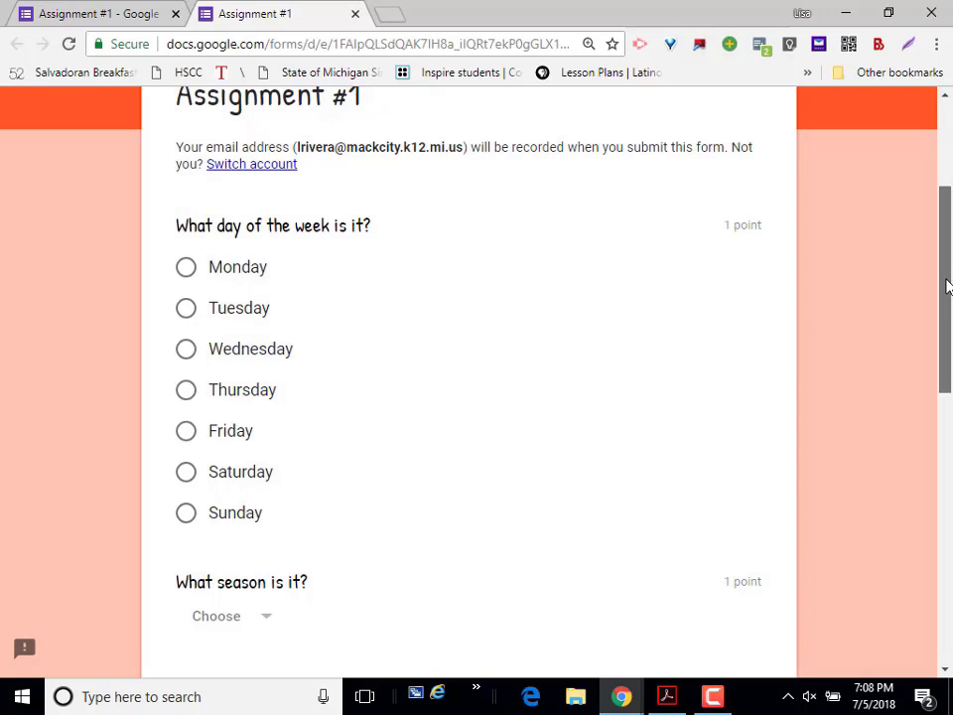
pyautogui.moveTo(948, 286); pyautogui.dragTo(944, 218)
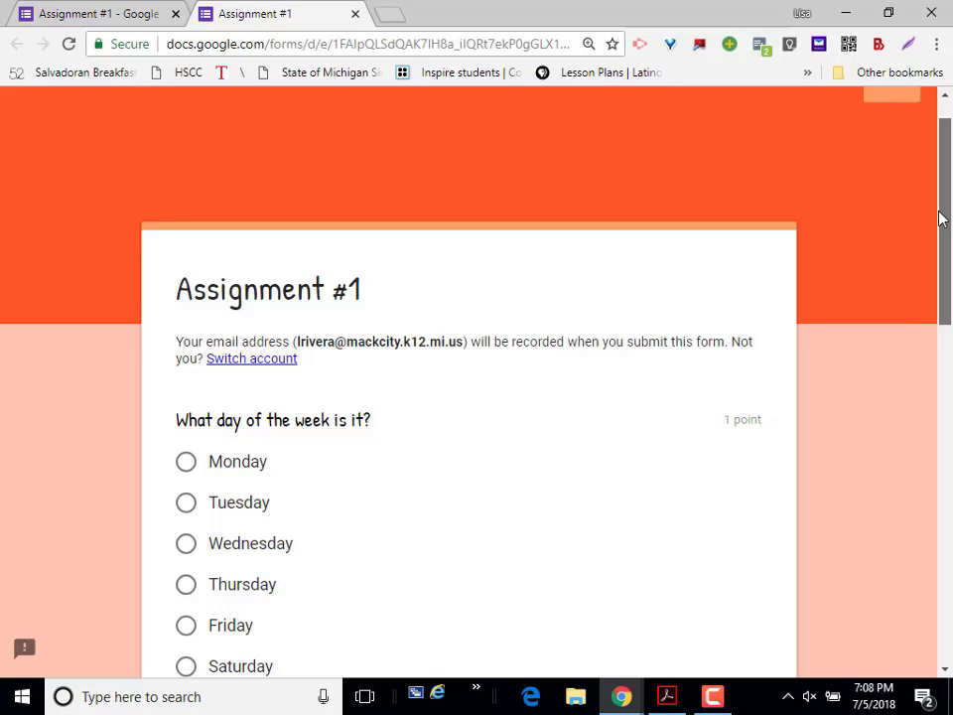
pyautogui.moveTo(942, 219); pyautogui.dragTo(938, 224)
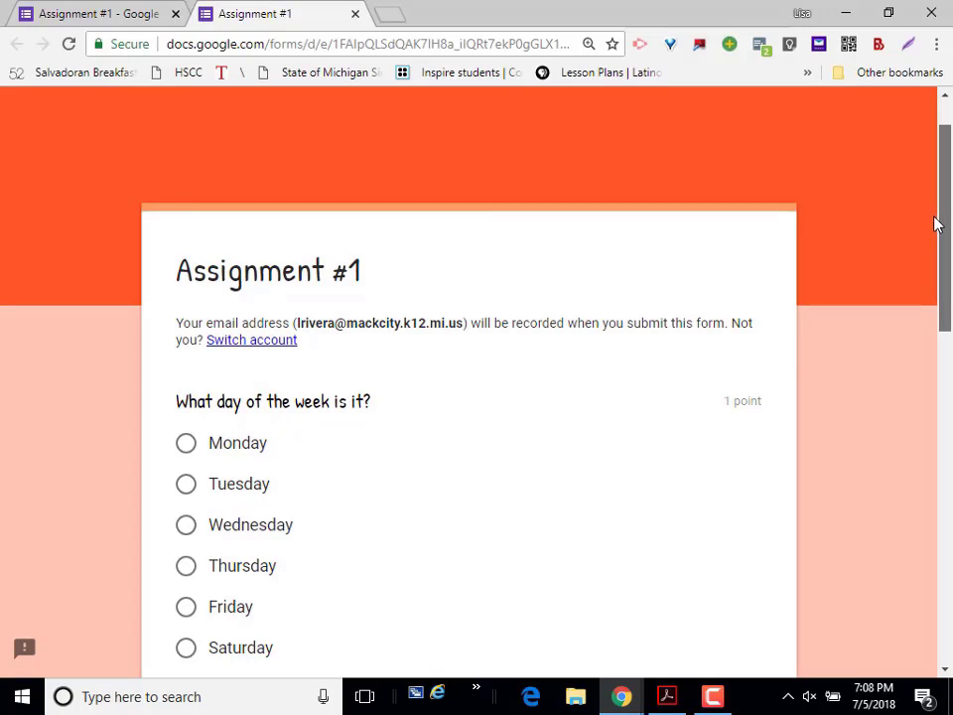
# Select Saturday and Sunday as answers to the question about favorite days of the week
pyautogui.moveTo(937, 225); pyautogui.dragTo(944, 457)
pyautogui.click(278, 341)
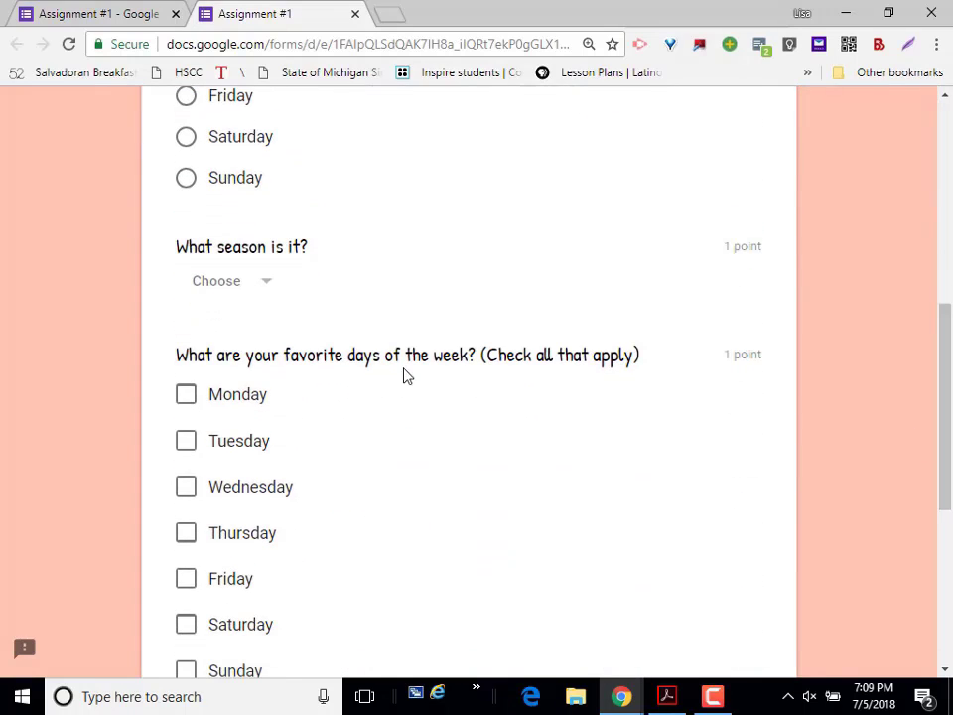
pyautogui.moveTo(944, 362); pyautogui.dragTo(945, 445)
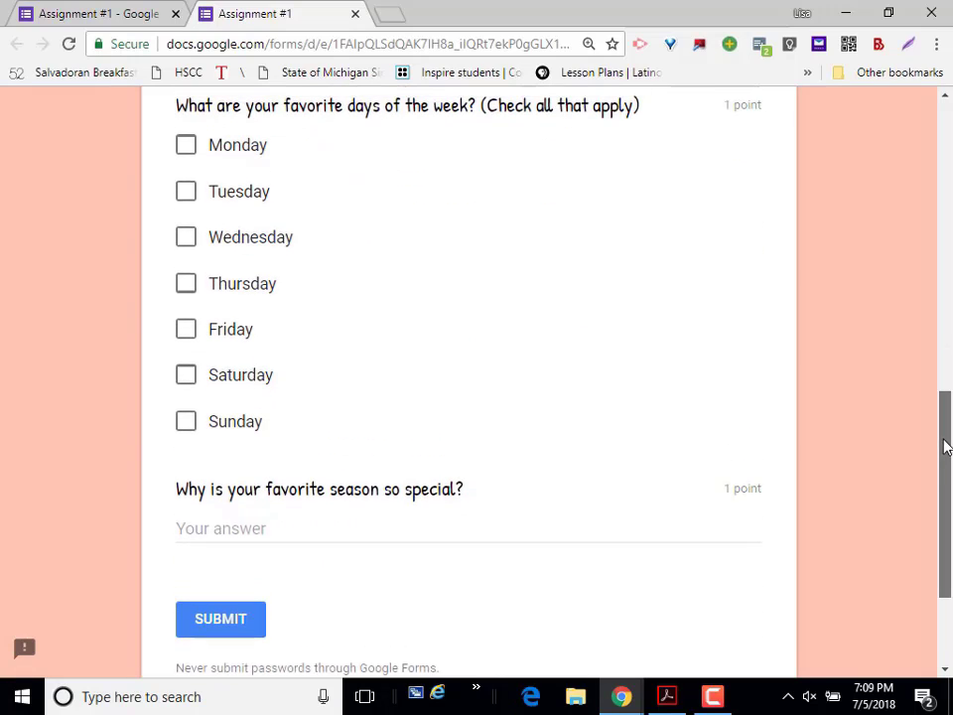
pyautogui.click(188, 383)
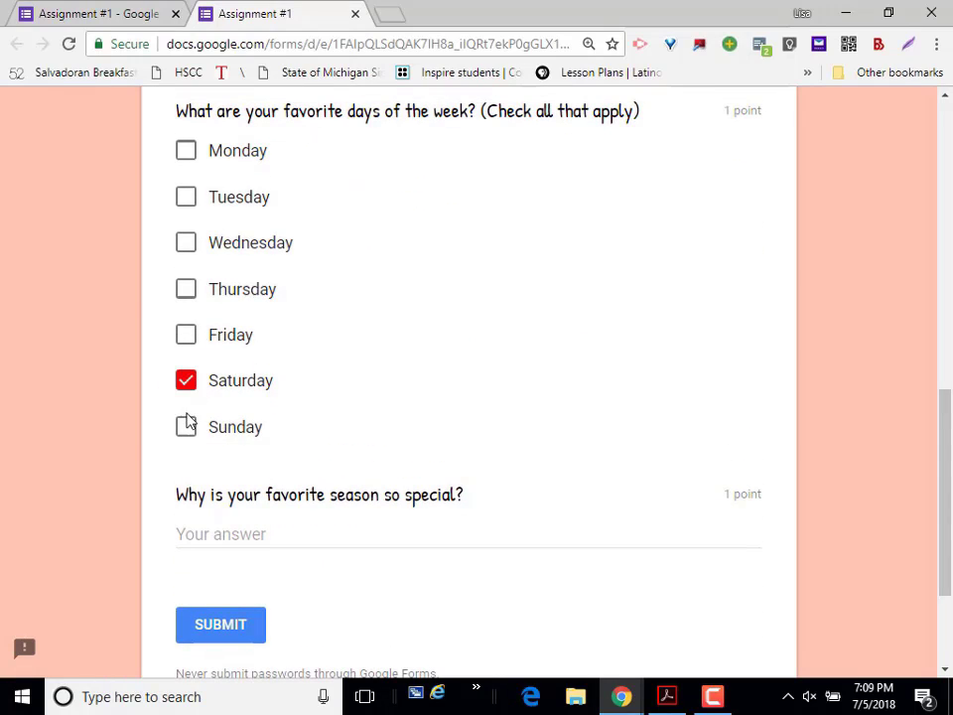
pyautogui.click(187, 429)
# Answer the favorite-season question with "My favorite season is fall, and it is special because the colors are so beautiful!" and submit the form
pyautogui.click(255, 537)
pyautogui.write('My')
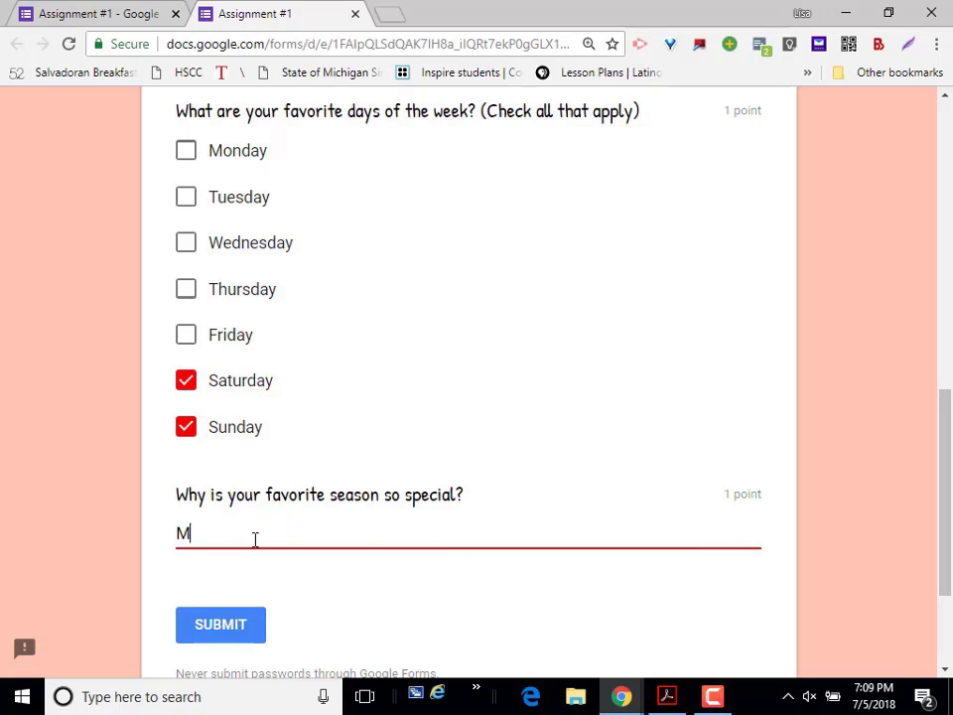
pyautogui.write('favorite season is fall, and it is special because the colors are so beautiful!')
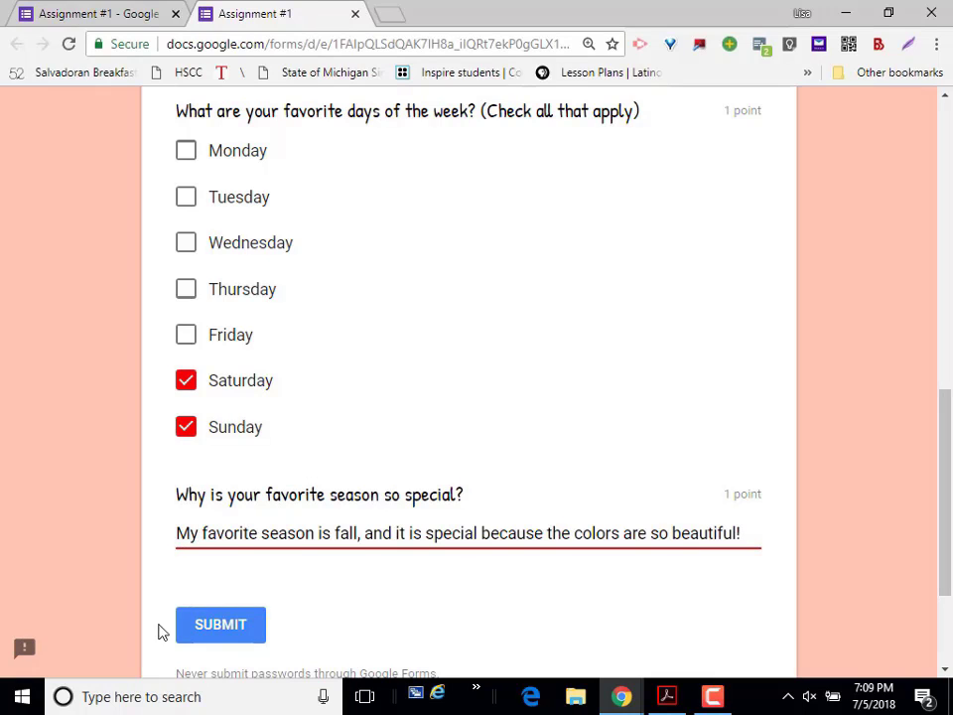
pyautogui.click(223, 626)
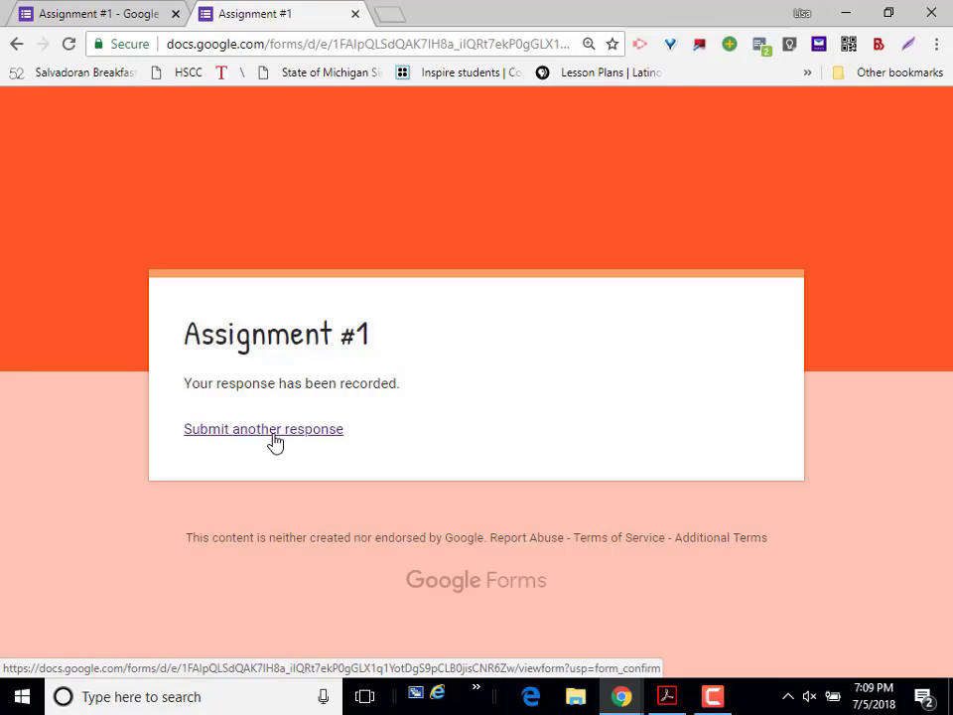
# Close the form preview and review the summary of responses, from the score insights through the written answers
pyautogui.click(355, 14)
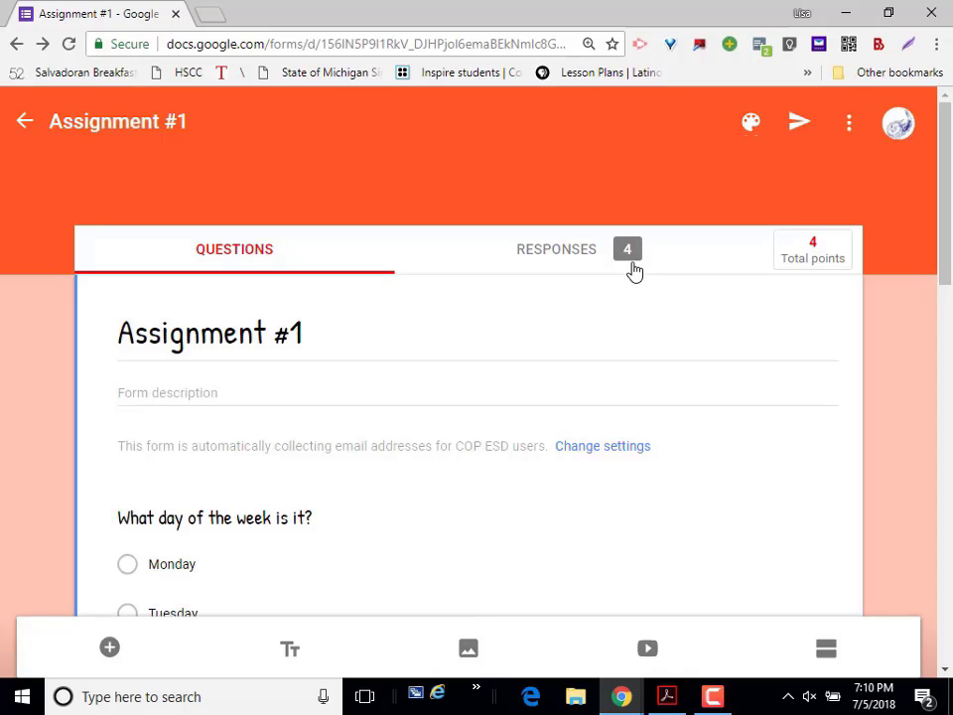
pyautogui.click(563, 257)
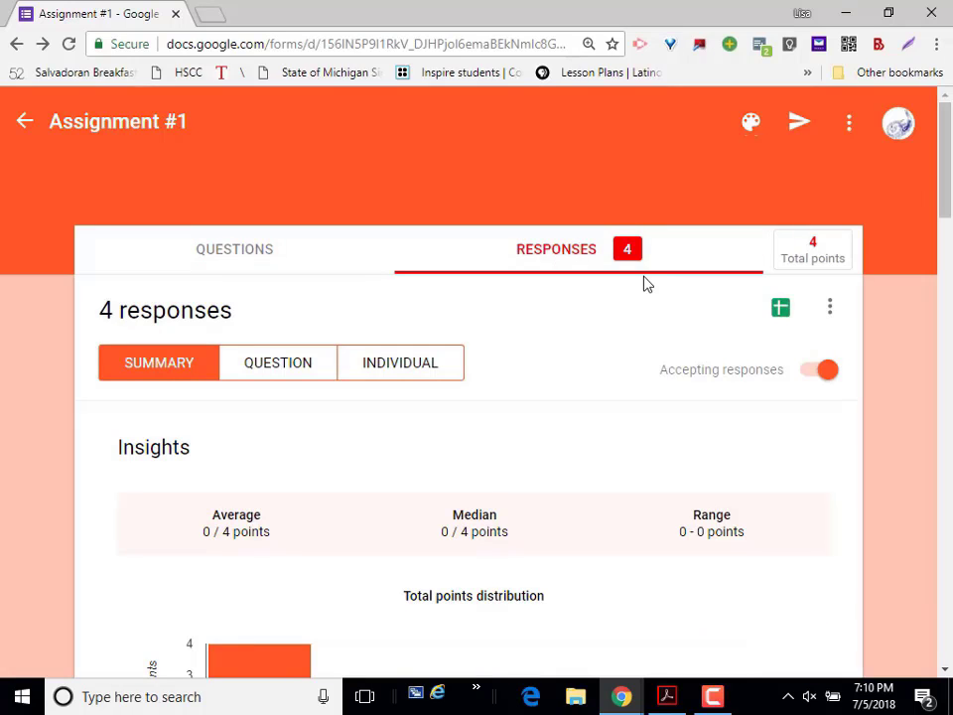
pyautogui.moveTo(947, 166); pyautogui.dragTo(934, 289)
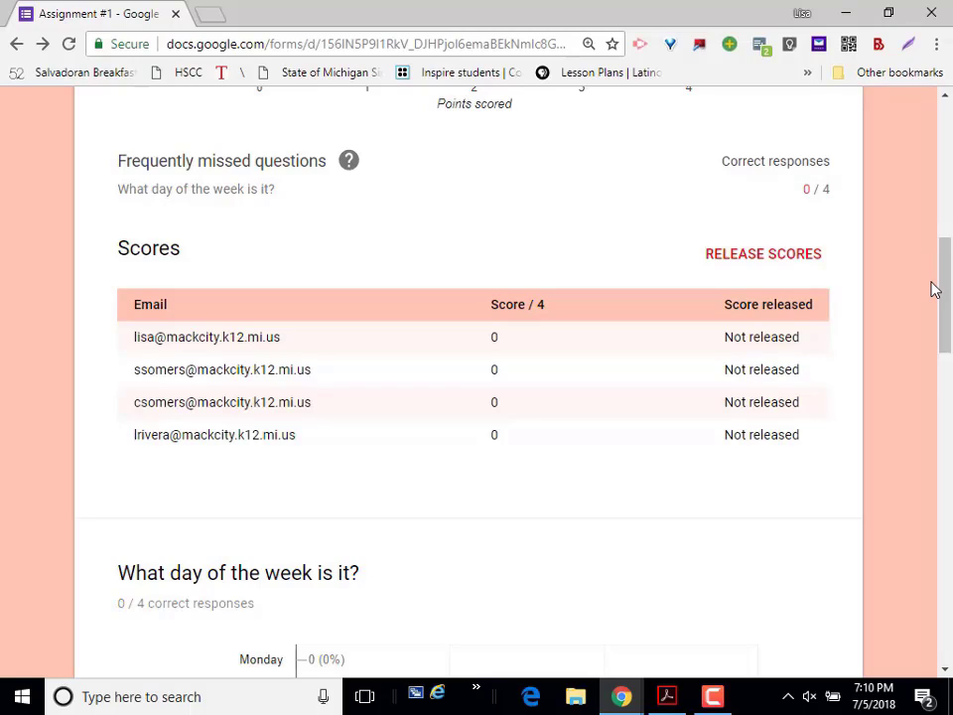
pyautogui.moveTo(946, 288); pyautogui.dragTo(951, 612)
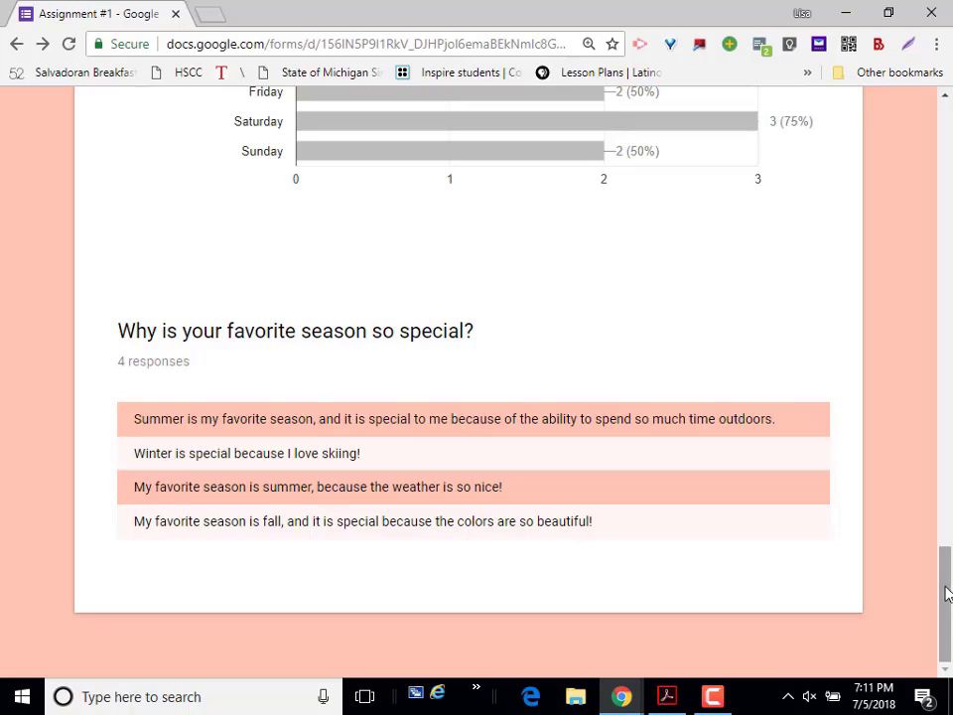
pyautogui.moveTo(944, 586); pyautogui.dragTo(944, 137)
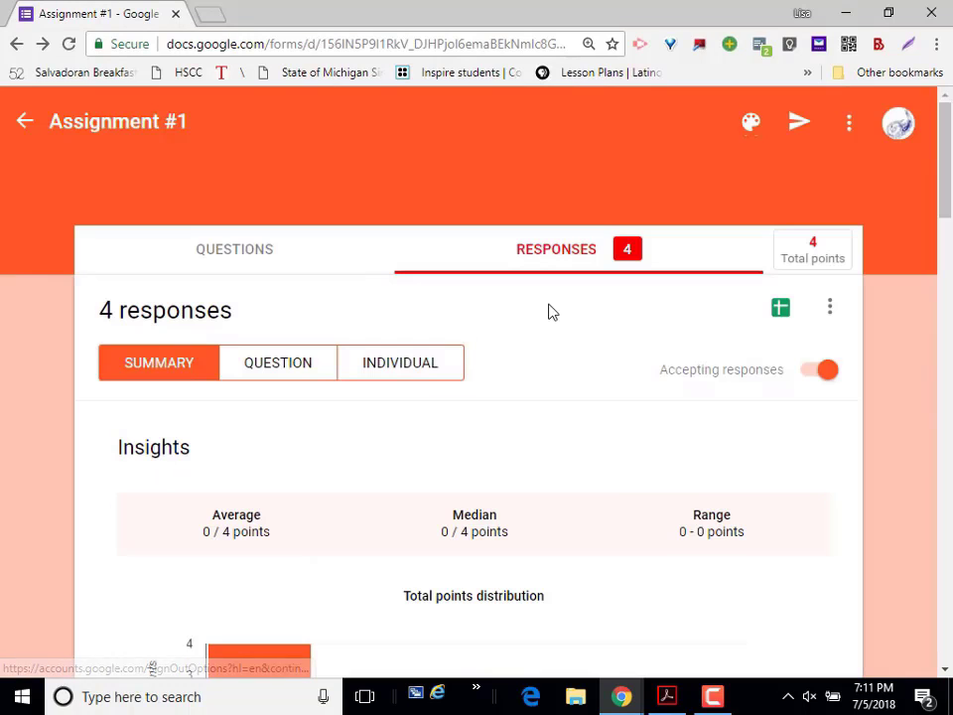
# View the responses by question and examine the answers given to "What day of the week is it?"
pyautogui.click(319, 378)
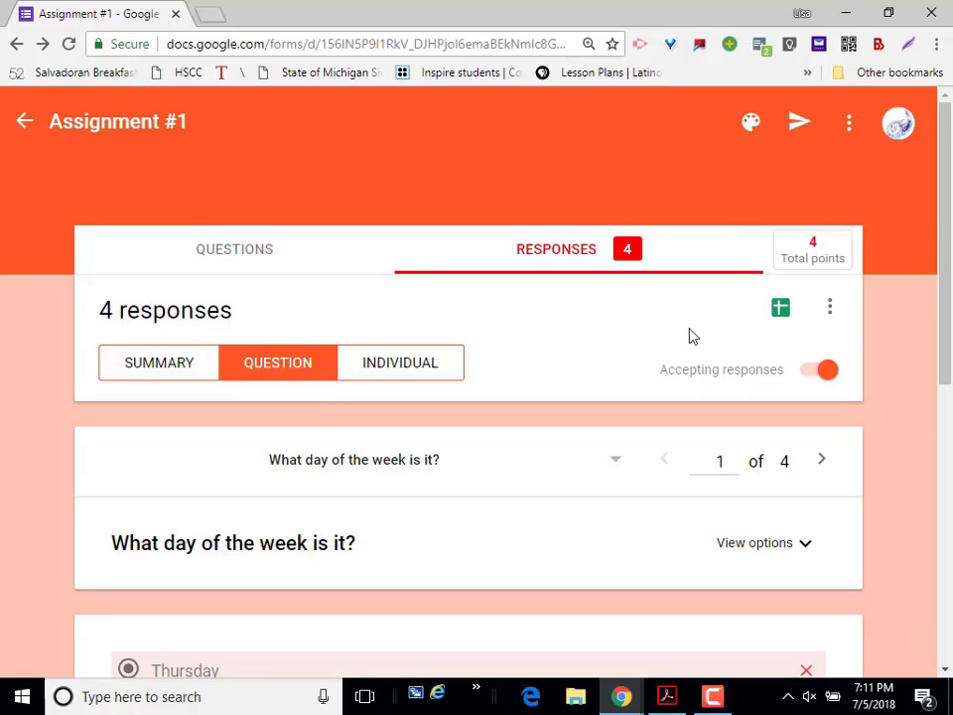
pyautogui.scroll(-3, 945, 361)
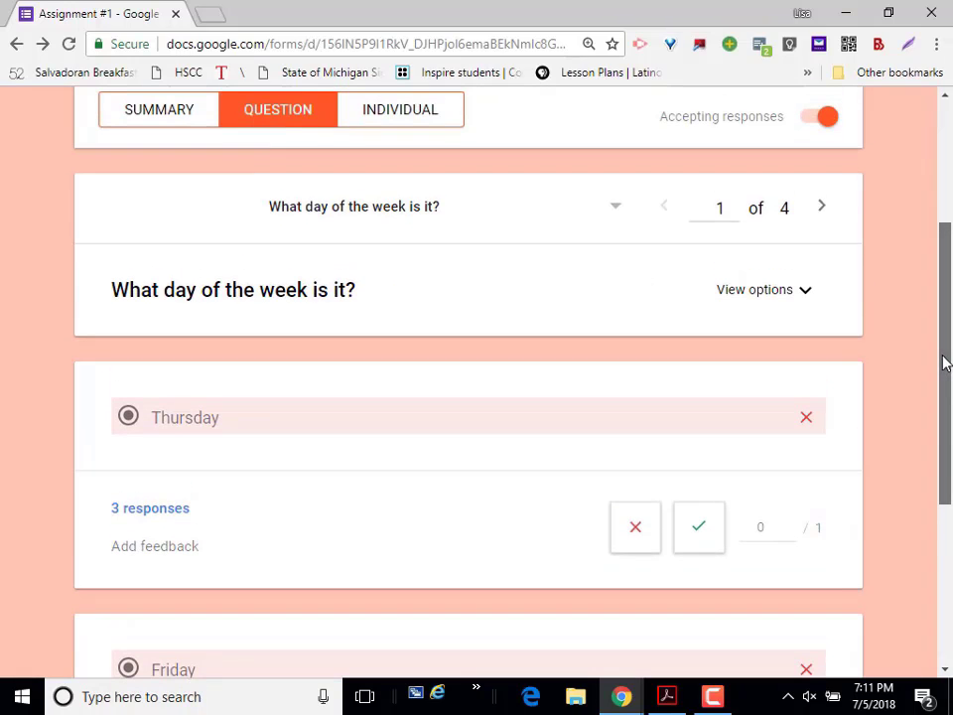
pyautogui.moveTo(945, 364); pyautogui.dragTo(873, 441)
pyautogui.moveTo(949, 409); pyautogui.dragTo(945, 476)
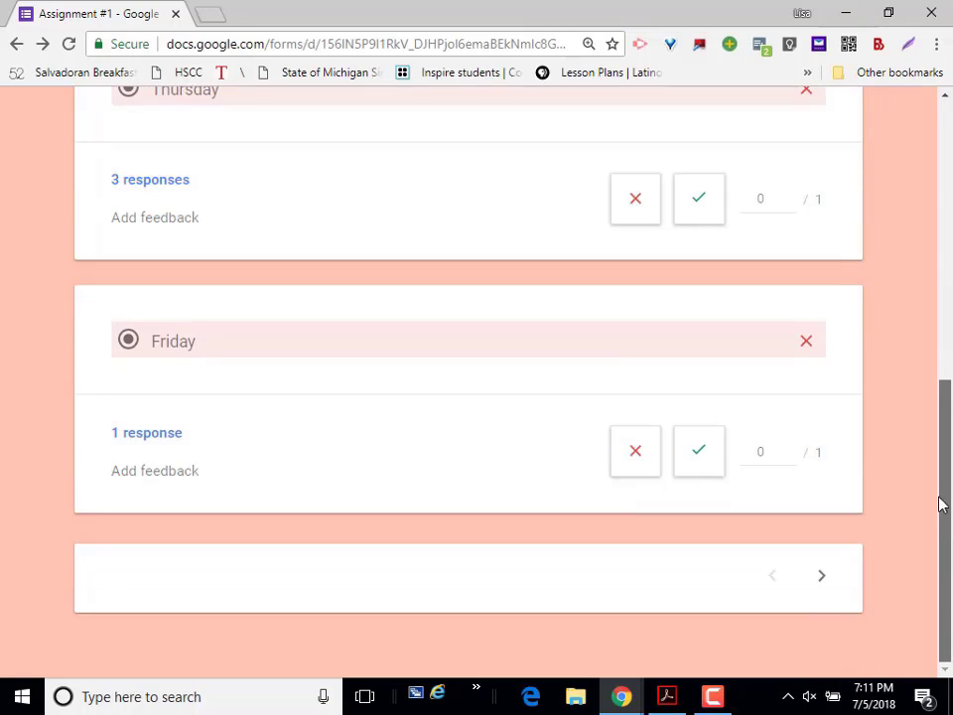
# Grade the Summer, Spring and Winter answers to "What season is it?" with 1 point each and save the grades
pyautogui.click(820, 581)
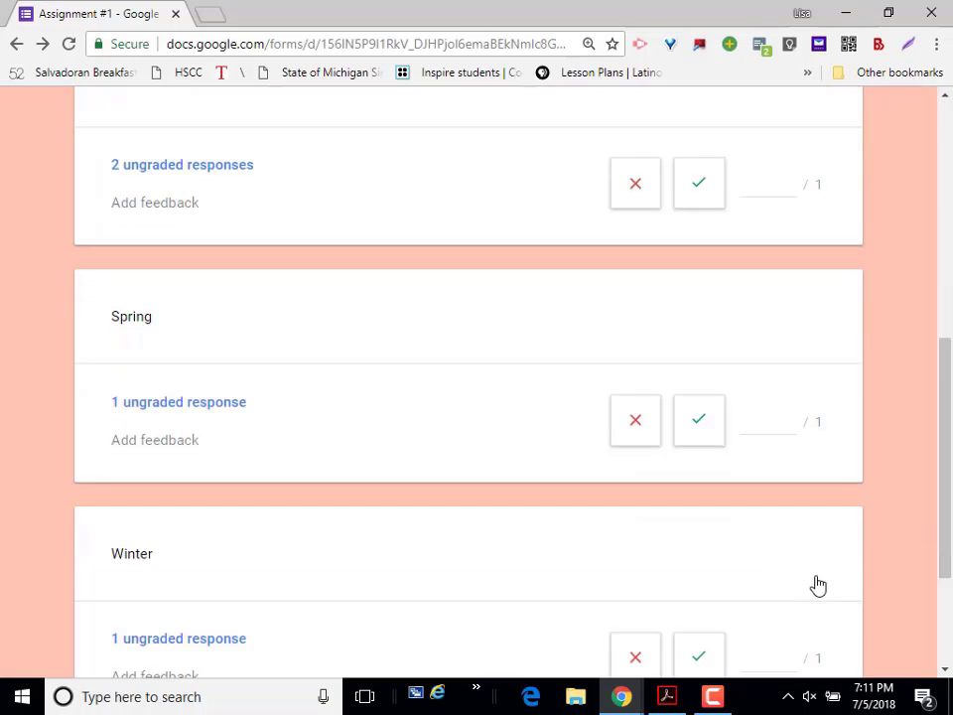
pyautogui.moveTo(950, 401); pyautogui.dragTo(943, 324)
pyautogui.click(769, 395)
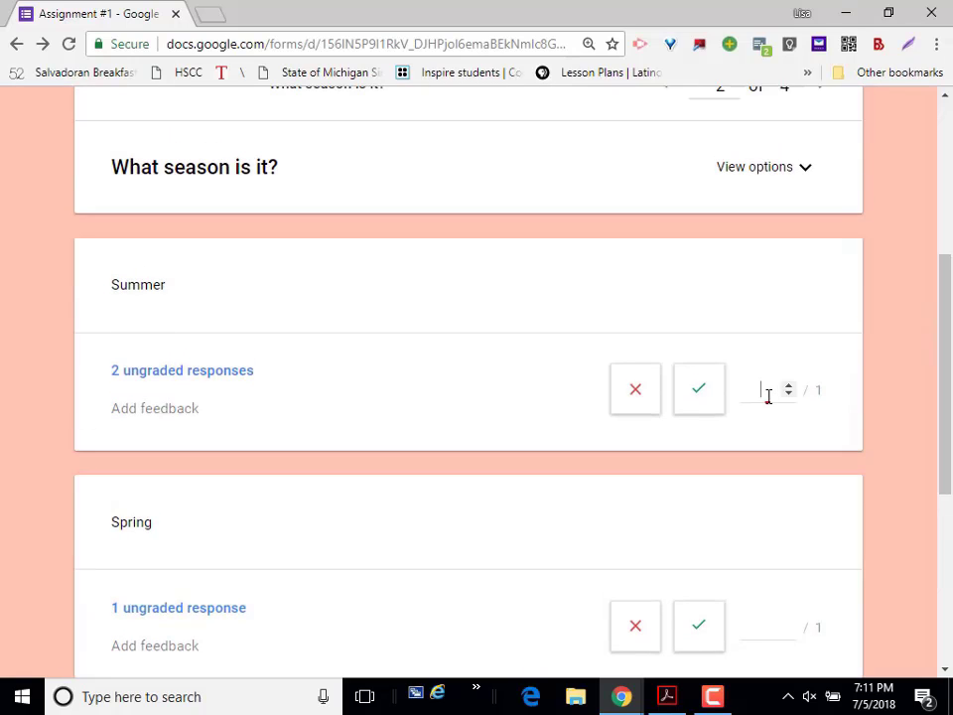
pyautogui.write('1')
pyautogui.moveTo(946, 432); pyautogui.dragTo(946, 507)
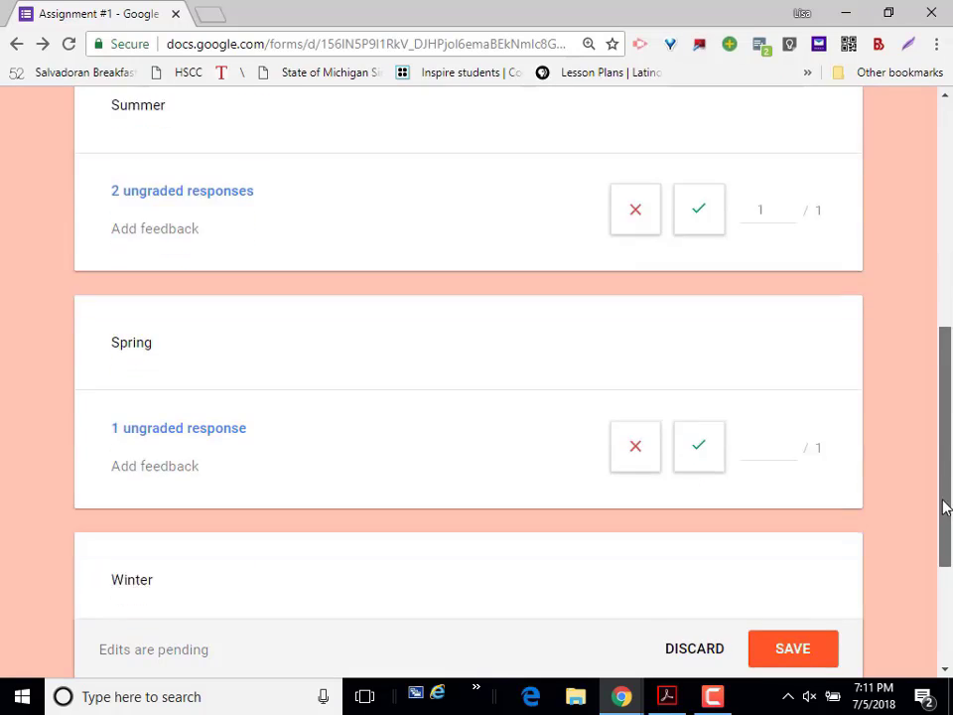
pyautogui.click(766, 371)
pyautogui.write('1')
pyautogui.moveTo(948, 419); pyautogui.dragTo(946, 506)
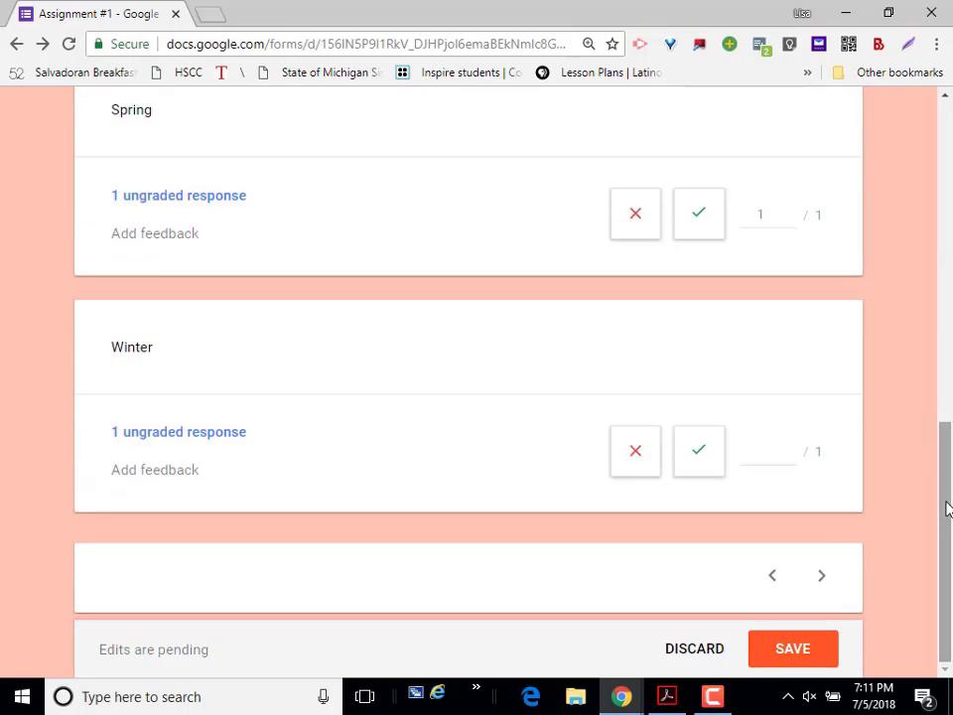
pyautogui.click(700, 465)
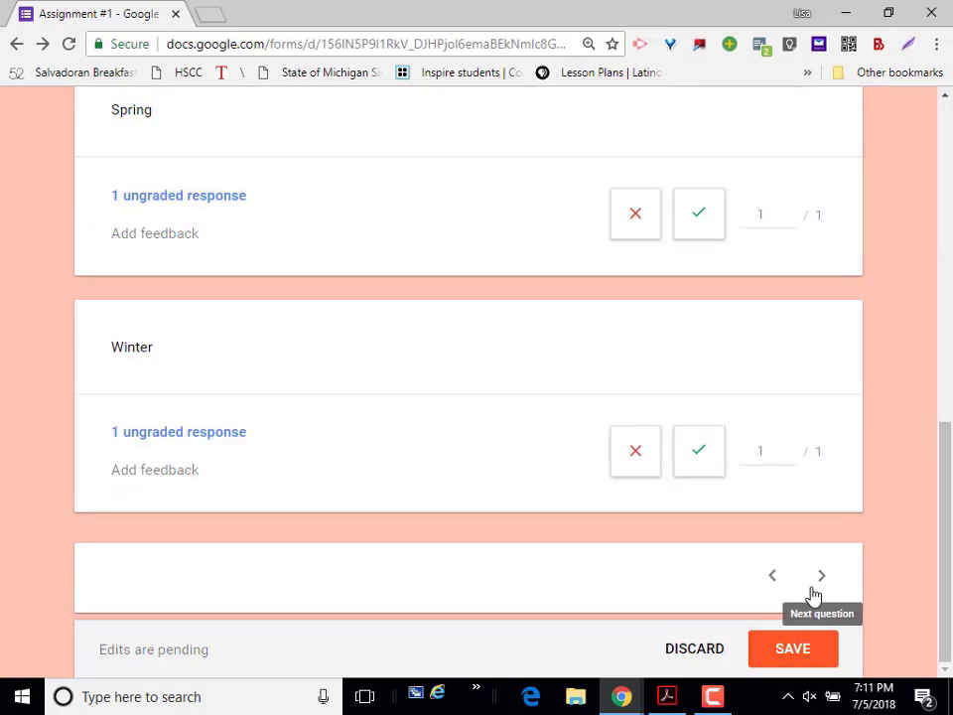
pyautogui.click(794, 648)
# View the responses individually and read through the first respondent's complete submission
pyautogui.moveTo(951, 375); pyautogui.dragTo(924, 215)
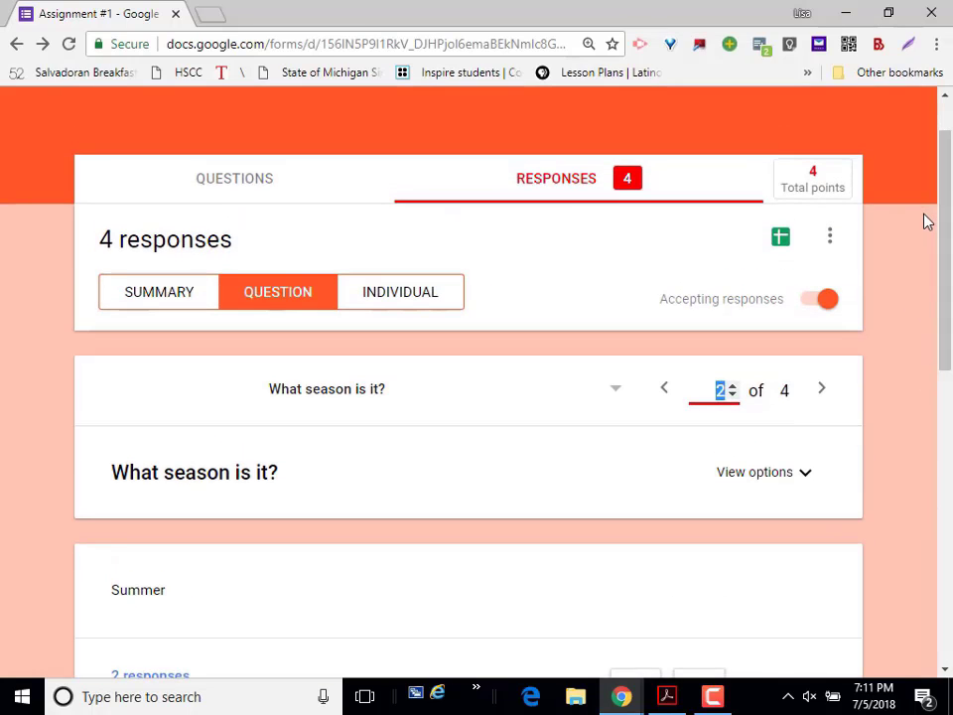
pyautogui.click(425, 301)
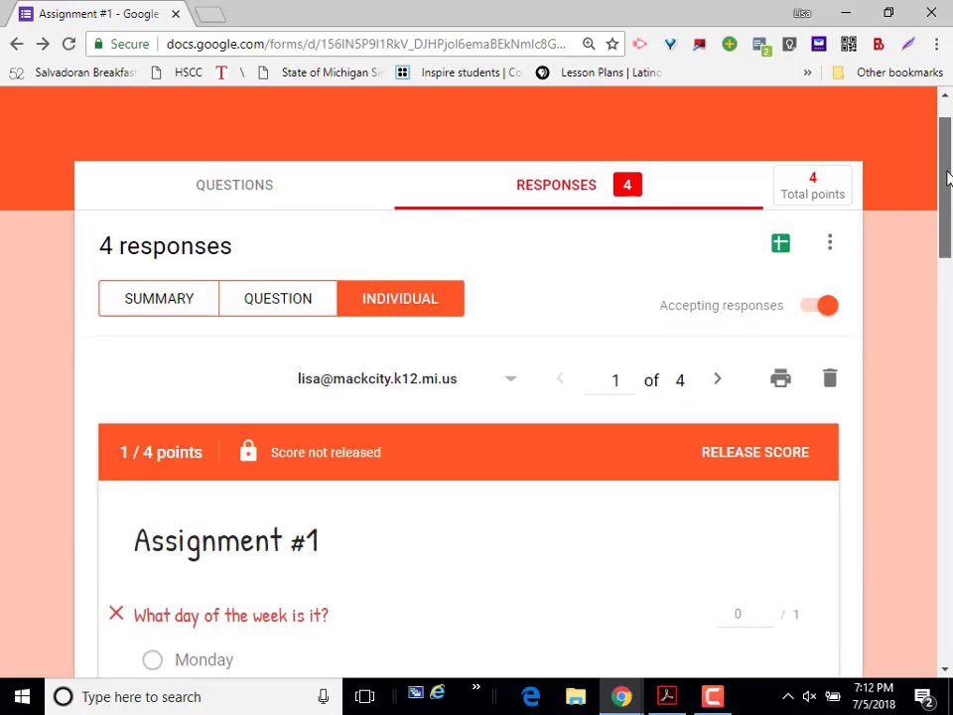
pyautogui.moveTo(948, 176); pyautogui.dragTo(951, 576)
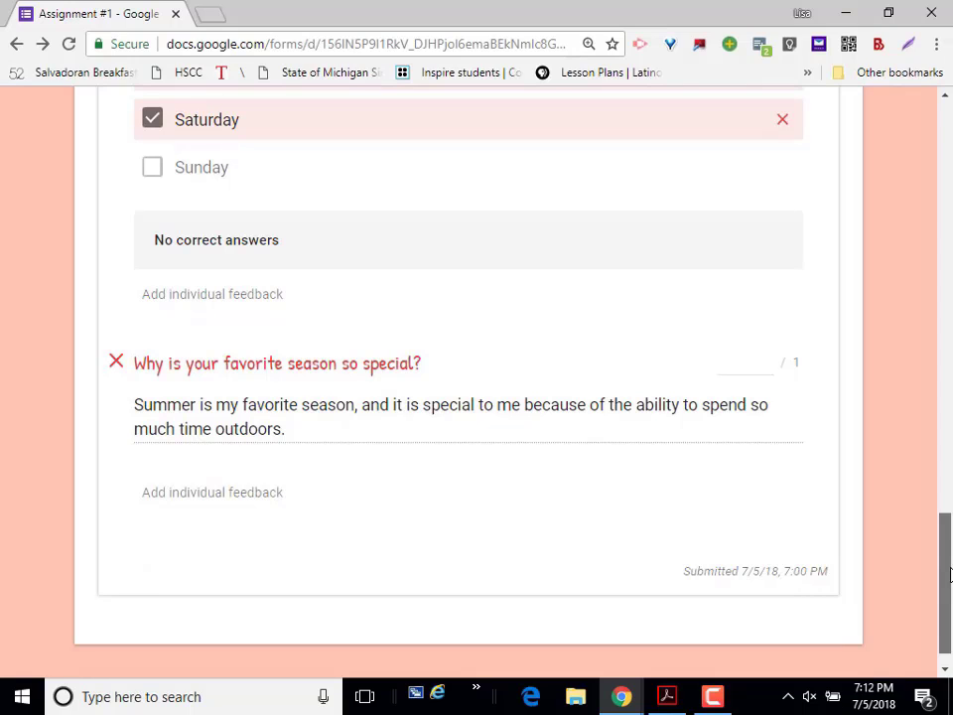
pyautogui.moveTo(950, 574); pyautogui.dragTo(950, 579)
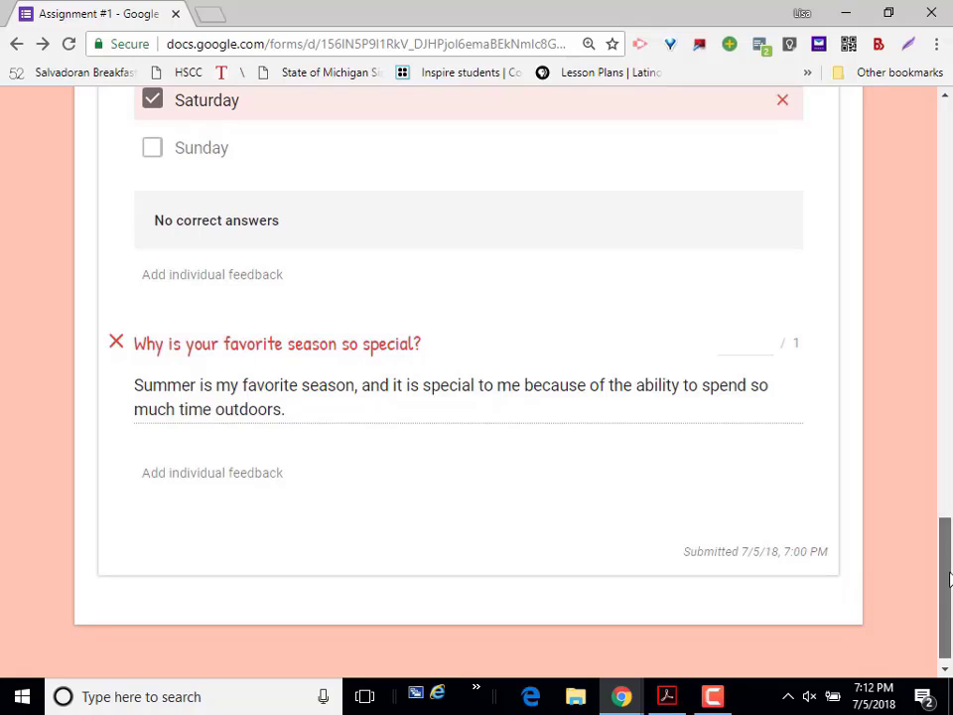
pyautogui.moveTo(951, 579); pyautogui.dragTo(917, 165)
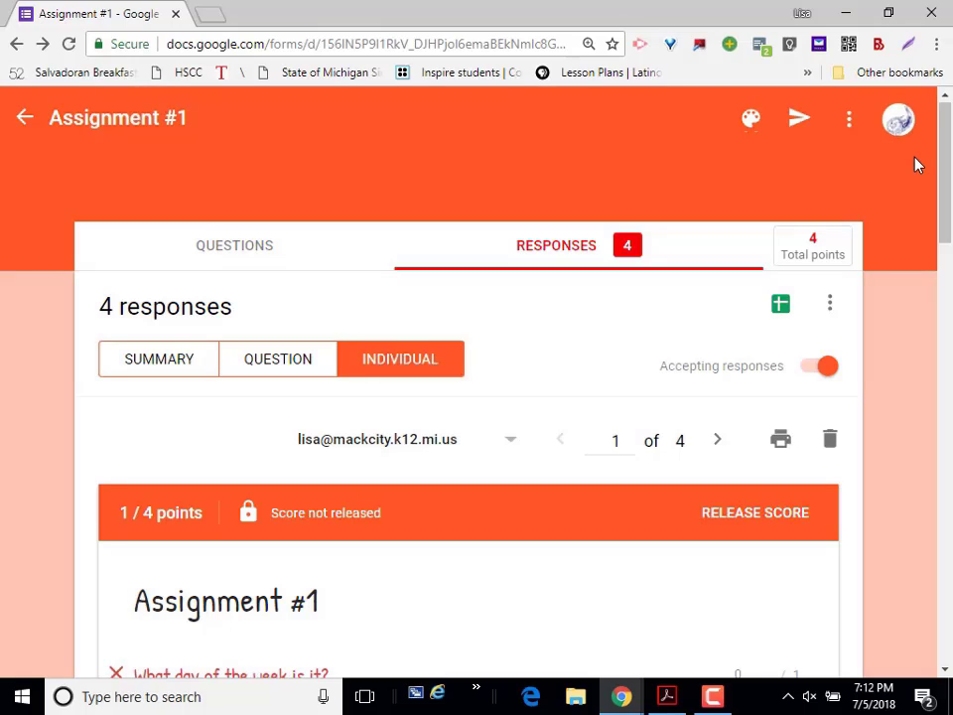
# Create a new spreadsheet for the form's responses, keeping the suggested Assignment #1 (Responses) name
pyautogui.click(780, 308)
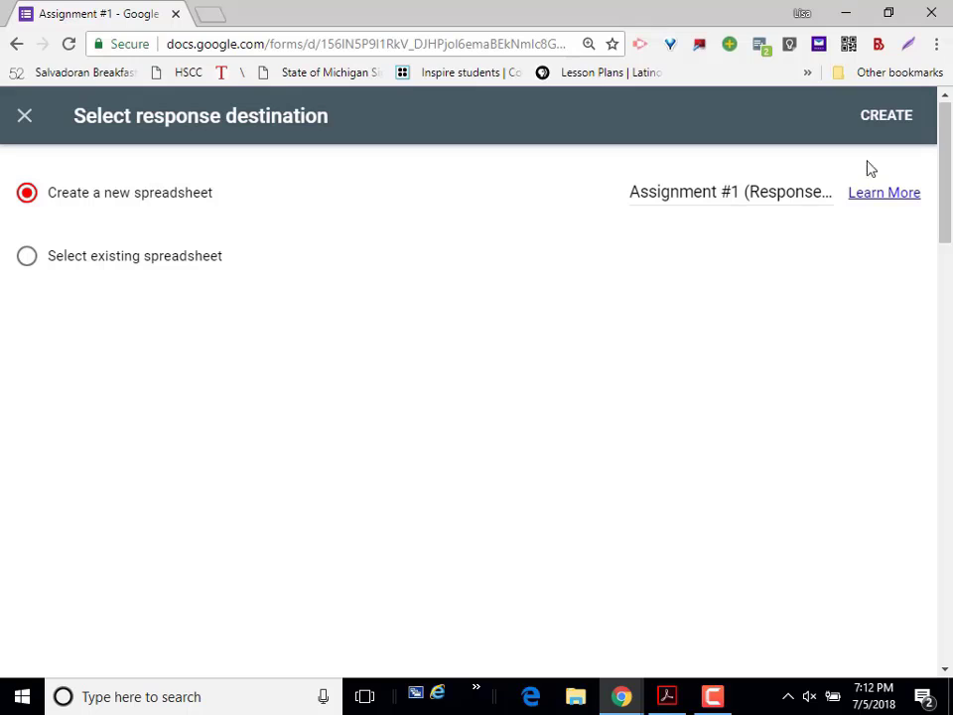
pyautogui.click(887, 118)
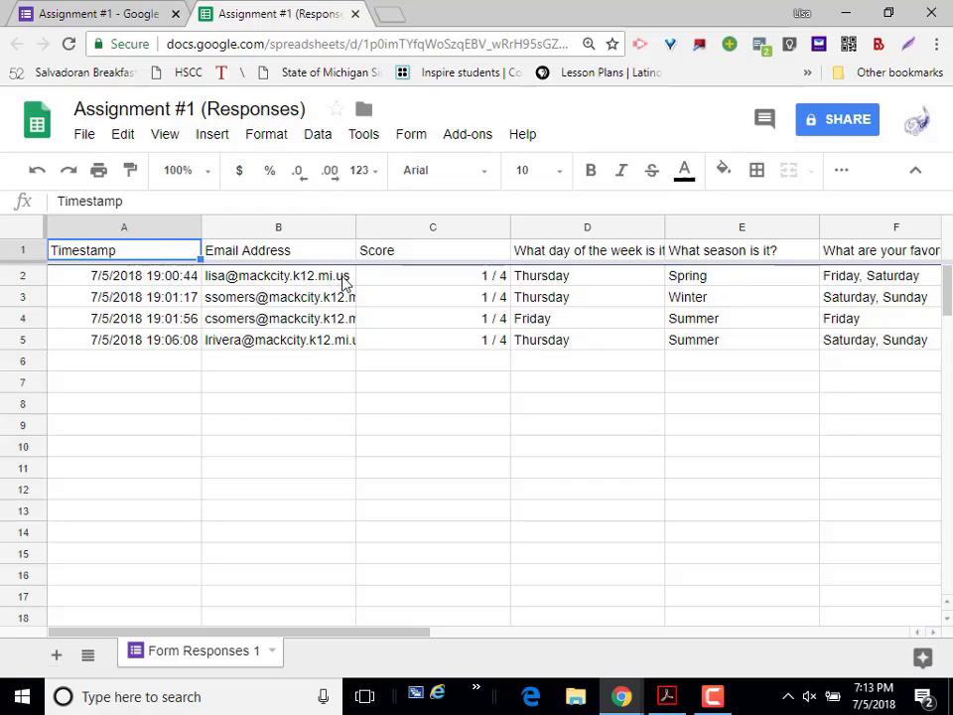
# Look across the first response row of the spreadsheet, from the score past the last answer and back to the timestamp
pyautogui.click(438, 278)
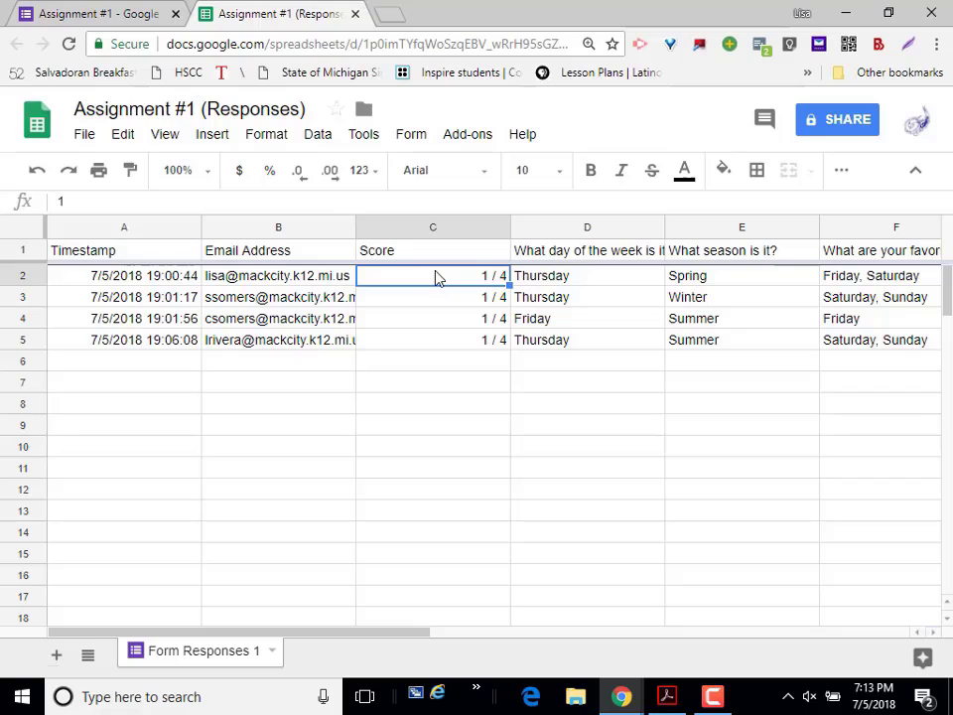
pyautogui.press('Right')
pyautogui.press('Right')
pyautogui.press('Right')
pyautogui.press('Right')
pyautogui.press('Right')
pyautogui.press('Right')
pyautogui.press('Right')
pyautogui.press('Right')
pyautogui.press('Right')
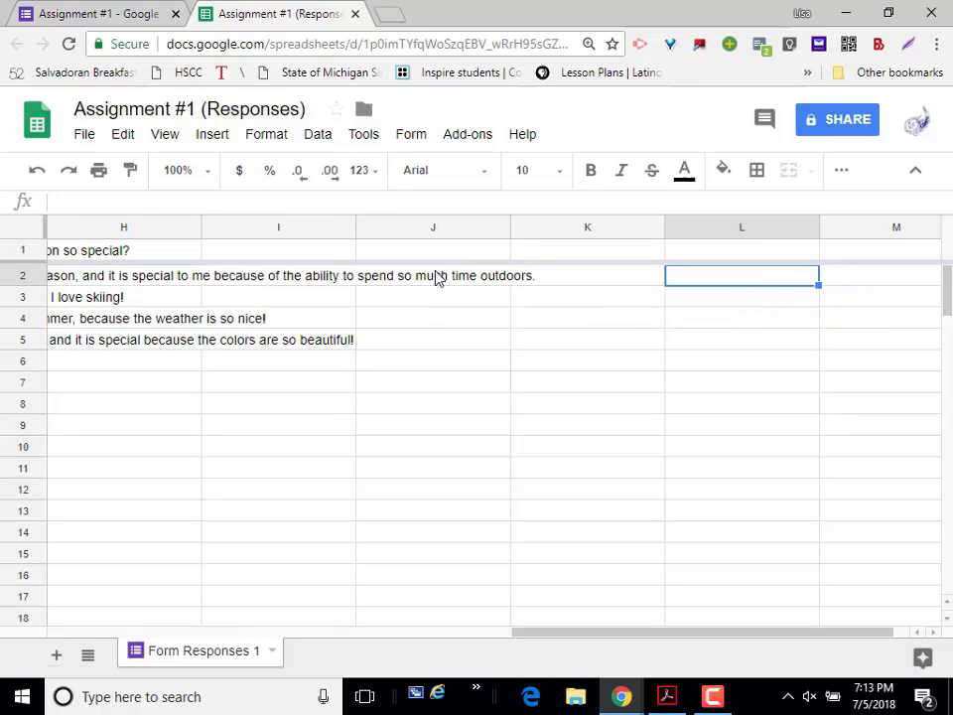
pyautogui.press('Left')
pyautogui.press('Left')
pyautogui.press('Left')
pyautogui.press('Left')
pyautogui.press('Left')
pyautogui.press('Left')
pyautogui.press('Left')
pyautogui.press('Left')
pyautogui.press('Left')
pyautogui.press('Left')
pyautogui.press('Left')
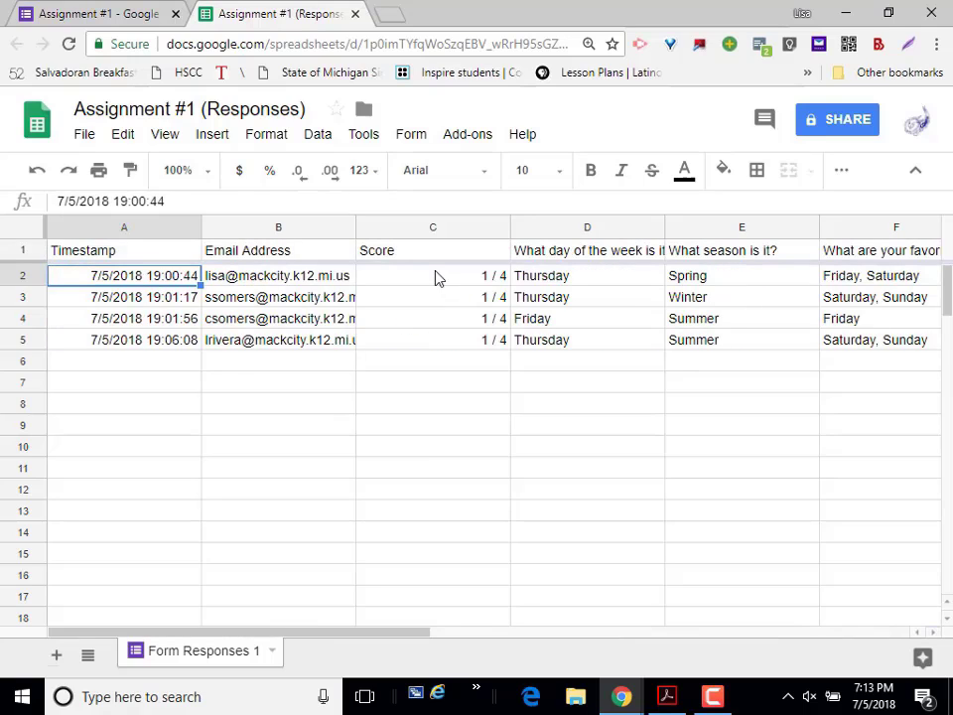